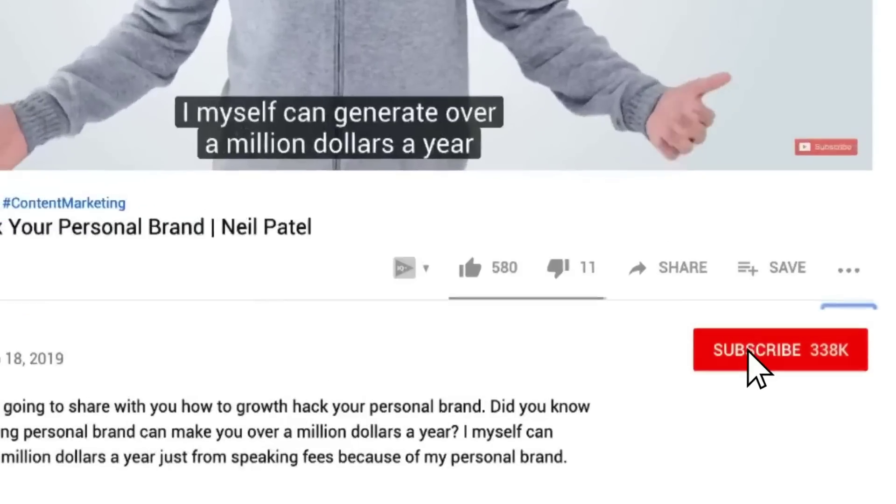
- Subscribe to the personal branding video's channel and enable notifications for every new video
{"action": "left_click", "coordinate": [776, 352]}
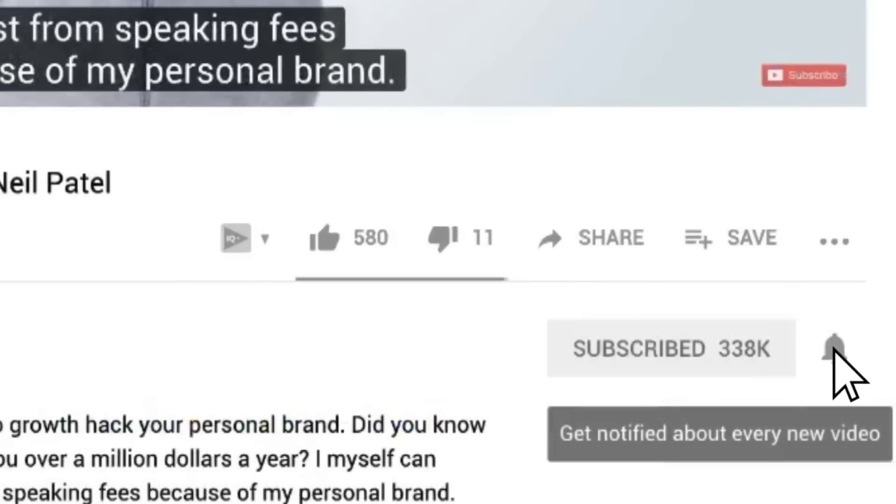
{"action": "left_click", "coordinate": [833, 351]}
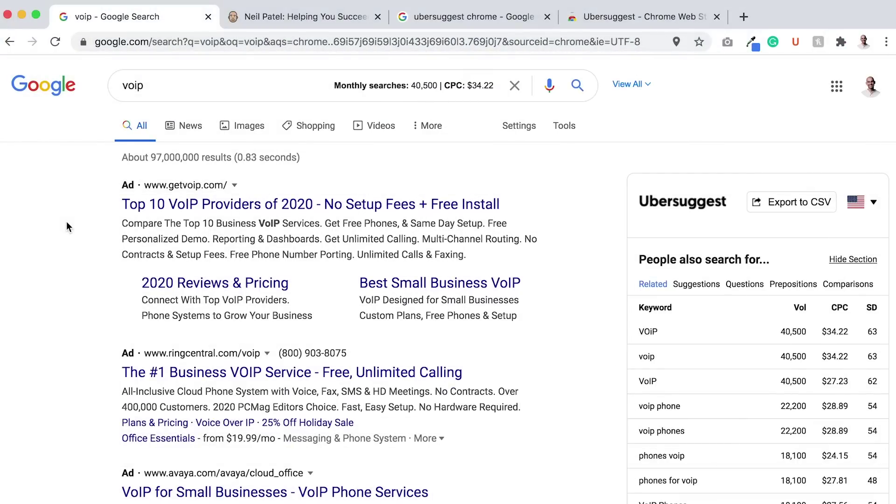
{"action": "left_click", "coordinate": [604, 20]}
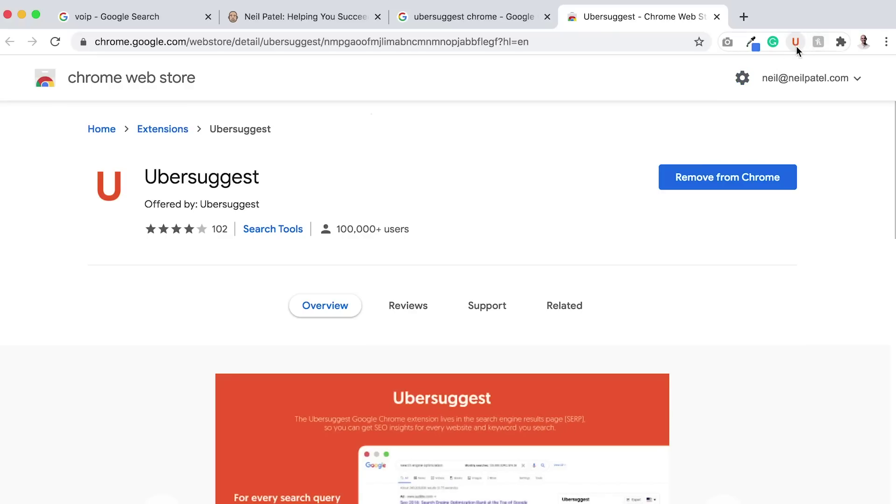
{"action": "left_click", "coordinate": [840, 44]}
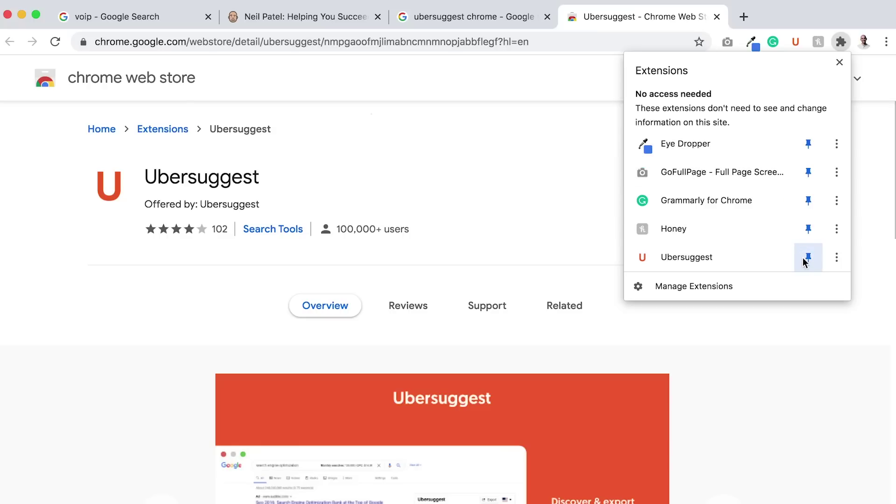
{"action": "left_click", "coordinate": [790, 332]}
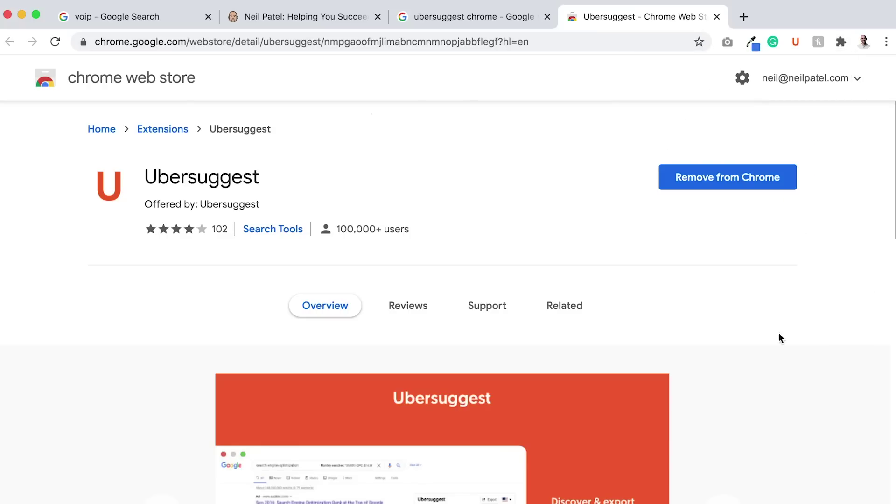
{"action": "left_click", "coordinate": [141, 21]}
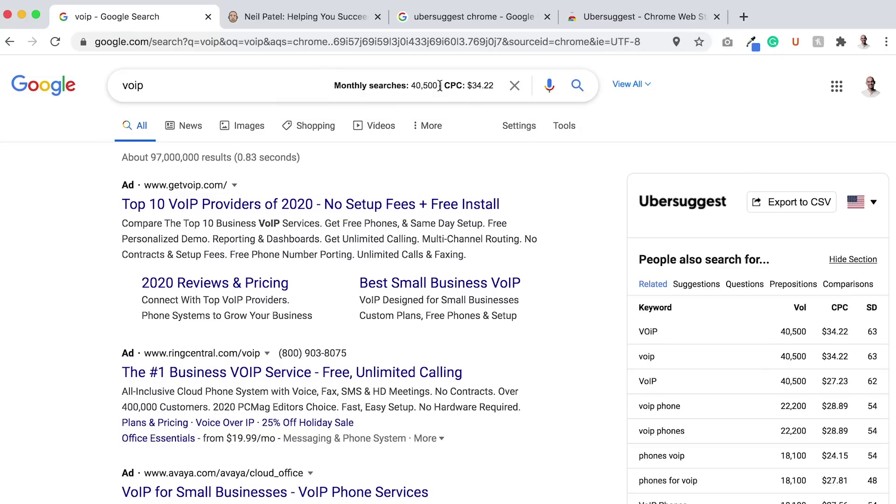
{"action": "left_click", "coordinate": [627, 84]}
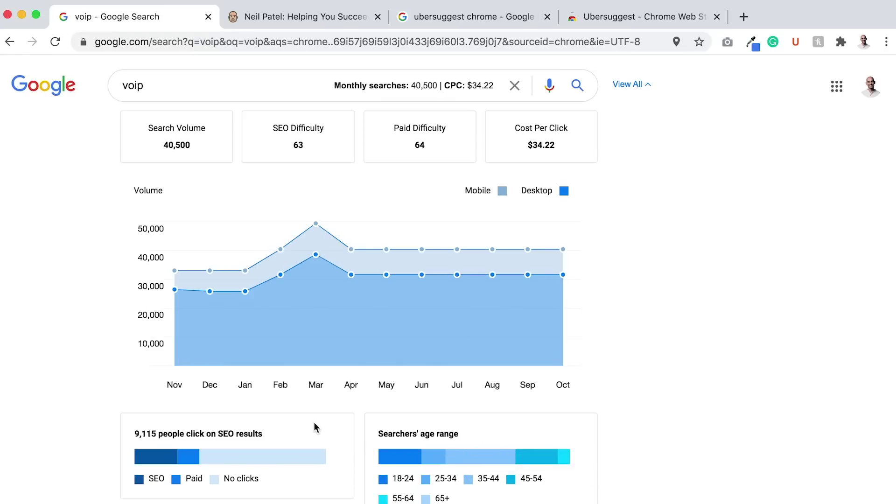
{"action": "scroll", "coordinate": [314, 422], "scroll_direction": "down", "scroll_amount": 2}
{"action": "mouse_move", "coordinate": [153, 413]}
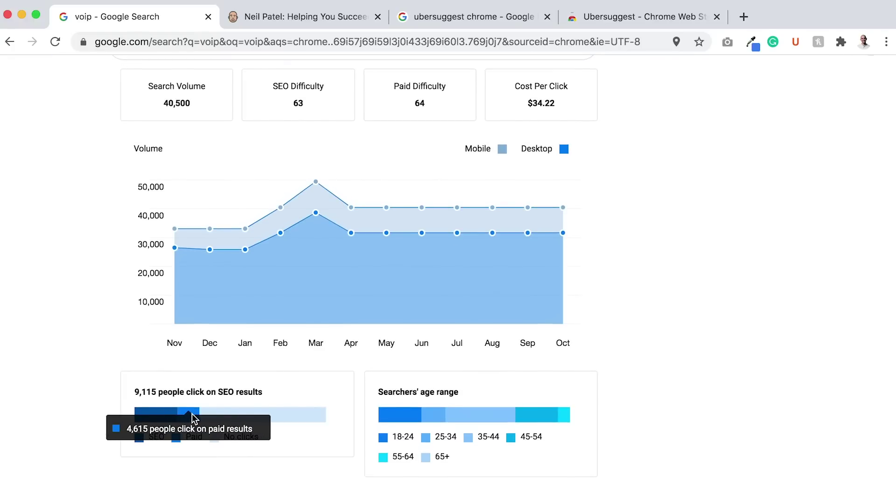
{"action": "mouse_move", "coordinate": [256, 410]}
{"action": "scroll", "coordinate": [468, 356], "scroll_direction": "up", "scroll_amount": 2}
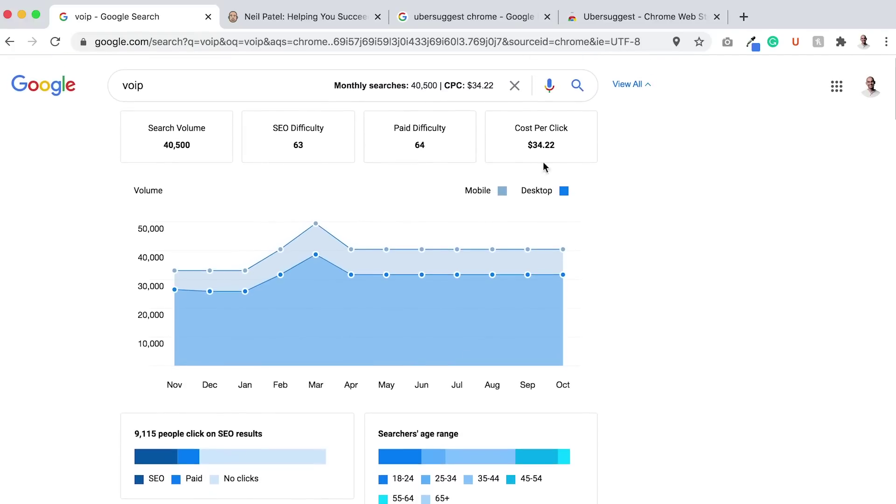
{"action": "left_click", "coordinate": [616, 86]}
{"action": "scroll", "coordinate": [578, 273], "scroll_direction": "down", "scroll_amount": 5}
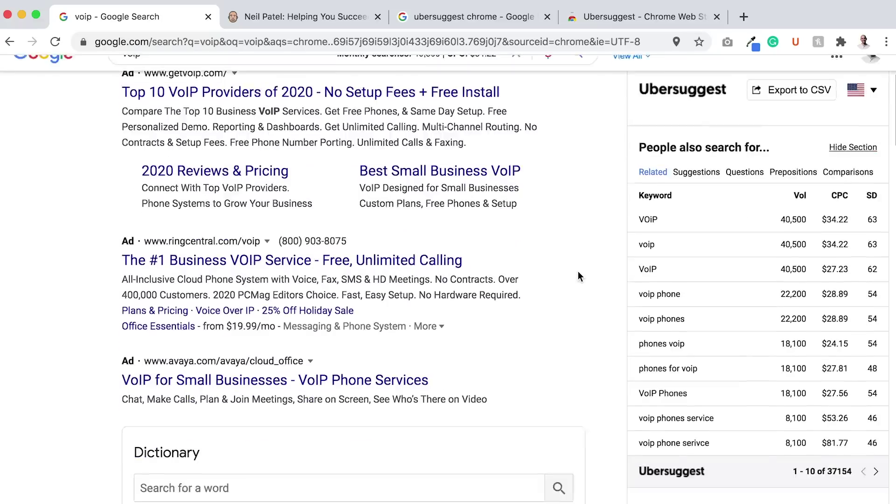
{"action": "scroll", "coordinate": [578, 271], "scroll_direction": "down", "scroll_amount": 8}
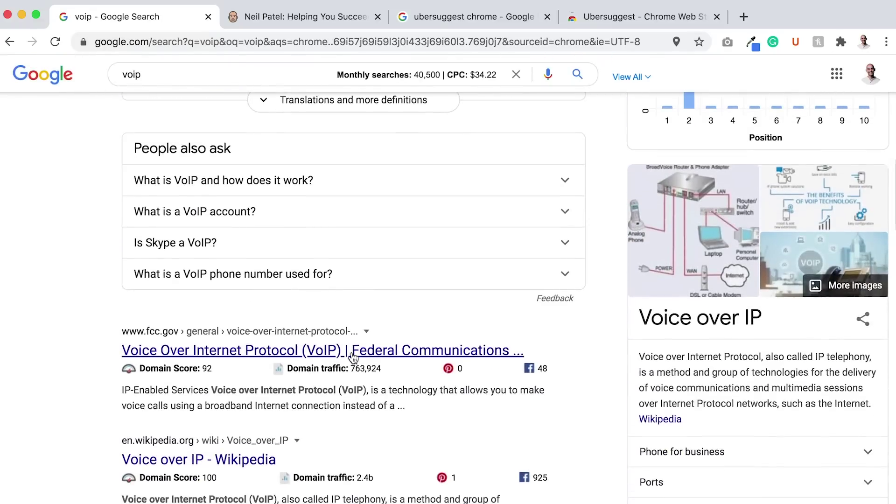
{"action": "scroll", "coordinate": [507, 452], "scroll_direction": "down", "scroll_amount": 2}
{"action": "scroll", "coordinate": [507, 451], "scroll_direction": "up", "scroll_amount": 9}
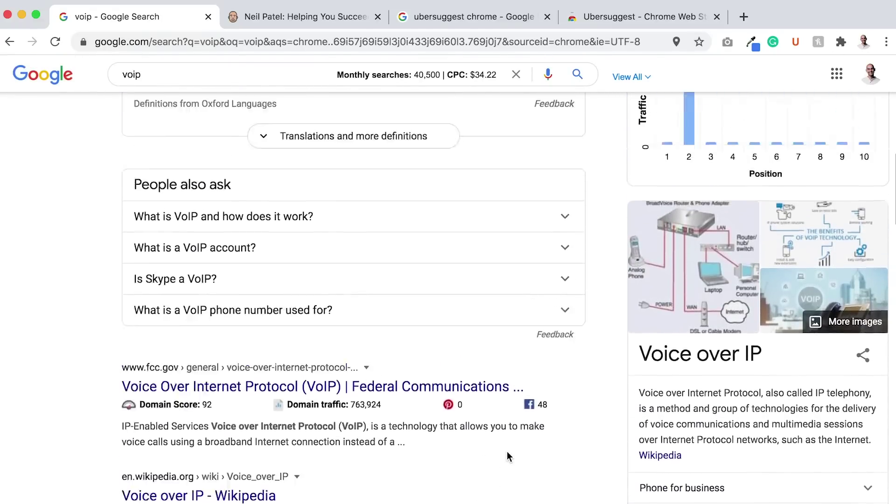
{"action": "scroll", "coordinate": [507, 452], "scroll_direction": "up", "scroll_amount": 7}
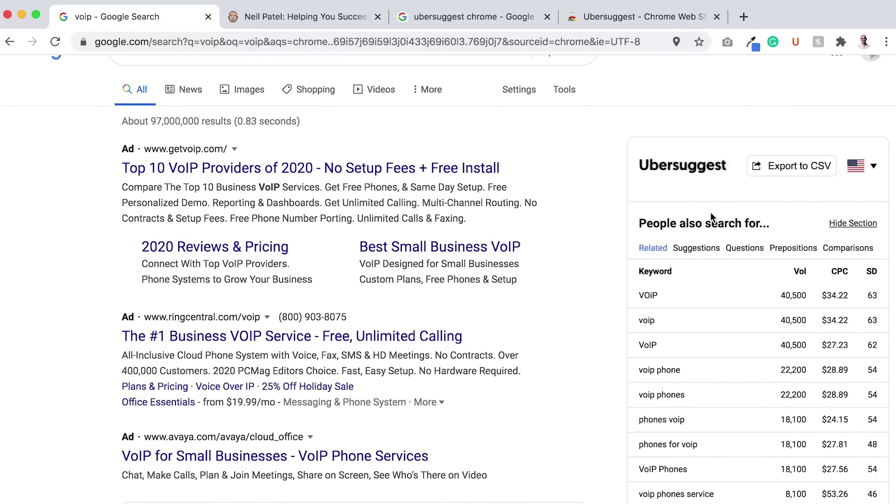
{"action": "scroll", "coordinate": [710, 212], "scroll_direction": "down", "scroll_amount": 3}
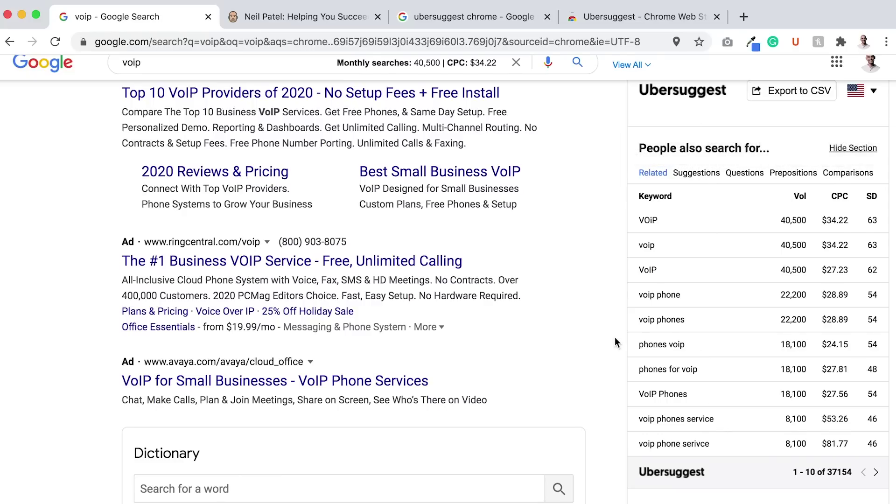
{"action": "scroll", "coordinate": [615, 337], "scroll_direction": "down", "scroll_amount": 1}
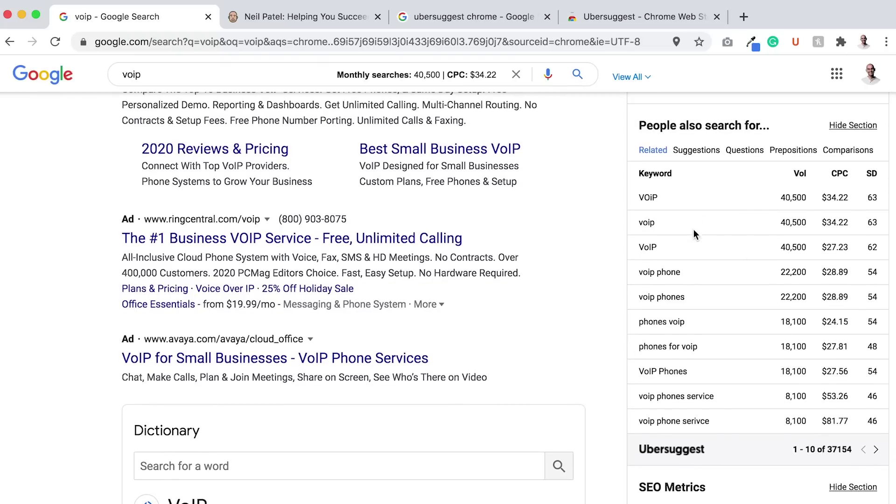
{"action": "scroll", "coordinate": [692, 258], "scroll_direction": "up", "scroll_amount": 2}
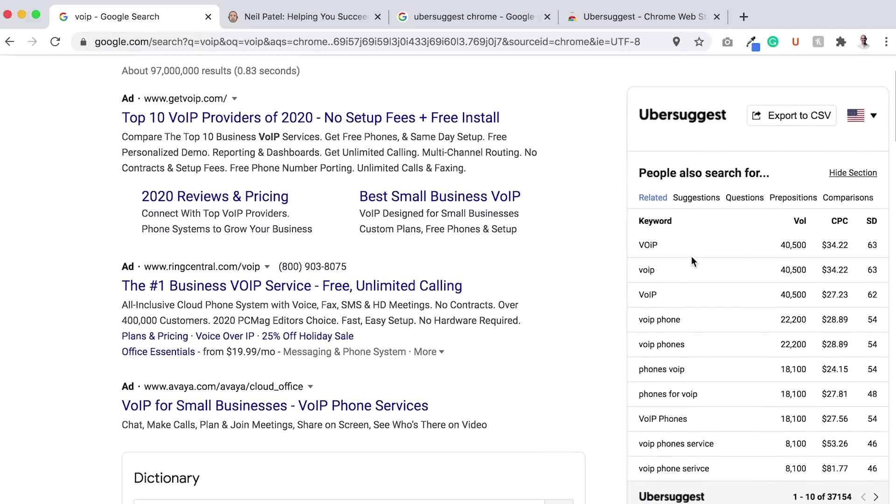
{"action": "scroll", "coordinate": [692, 262], "scroll_direction": "down", "scroll_amount": 3}
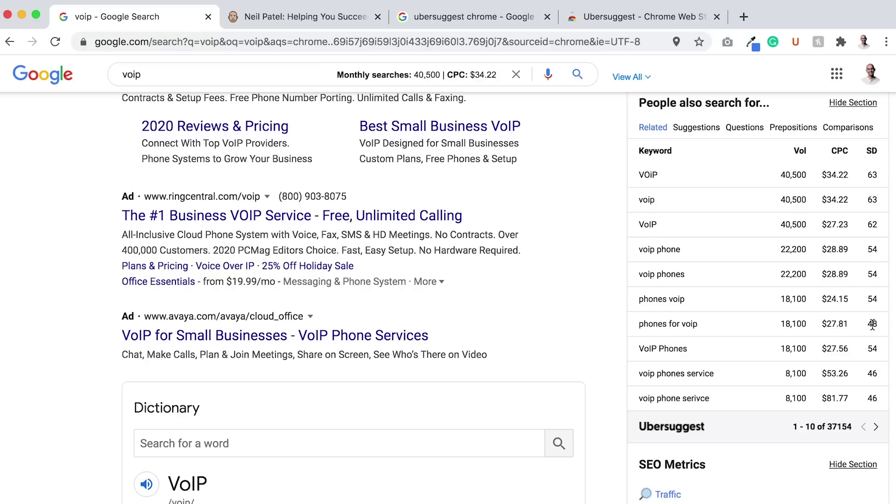
{"action": "double_click", "coordinate": [872, 324]}
{"action": "triple_click", "coordinate": [837, 324]}
{"action": "scroll", "coordinate": [512, 262], "scroll_direction": "up", "scroll_amount": 4}
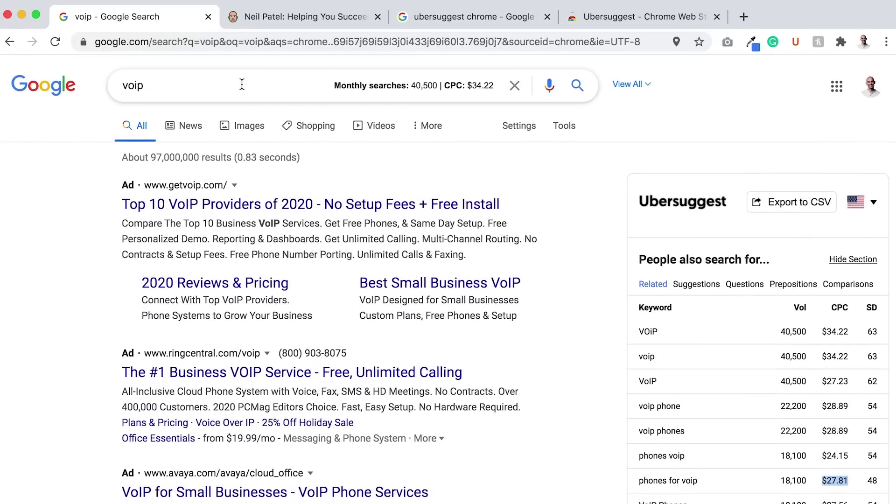
{"action": "left_click", "coordinate": [243, 85]}
- Search for 'voip service' and review its Ubersuggest metrics: 2,400 searches, $55.56 CPC
{"action": "type", "text": "service"}
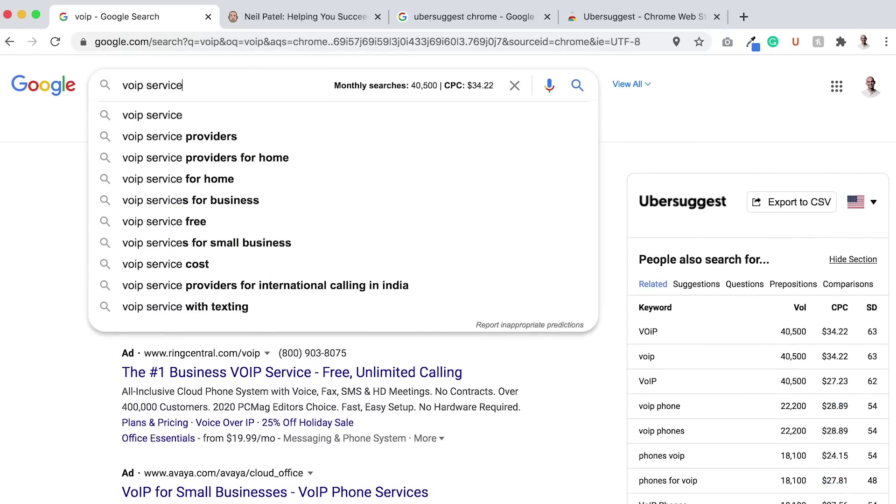
{"action": "key", "text": "Return"}
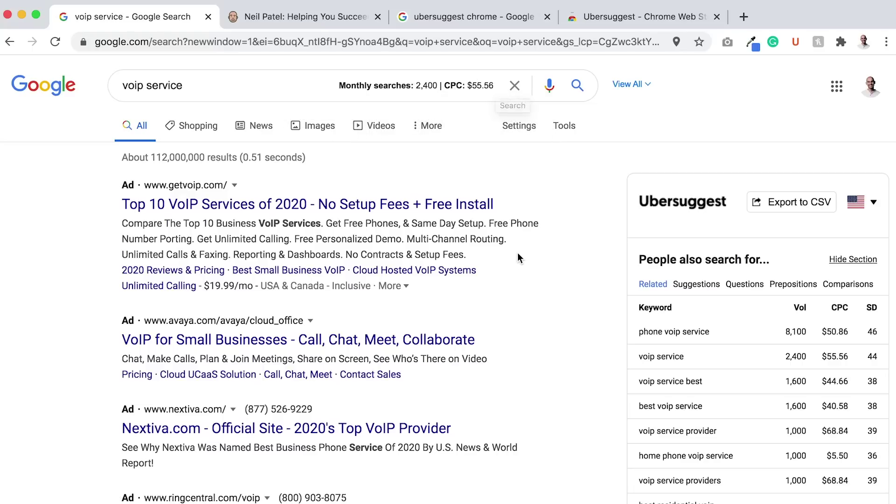
{"action": "scroll", "coordinate": [570, 332], "scroll_direction": "down", "scroll_amount": 1}
{"action": "scroll", "coordinate": [570, 332], "scroll_direction": "down", "scroll_amount": 3}
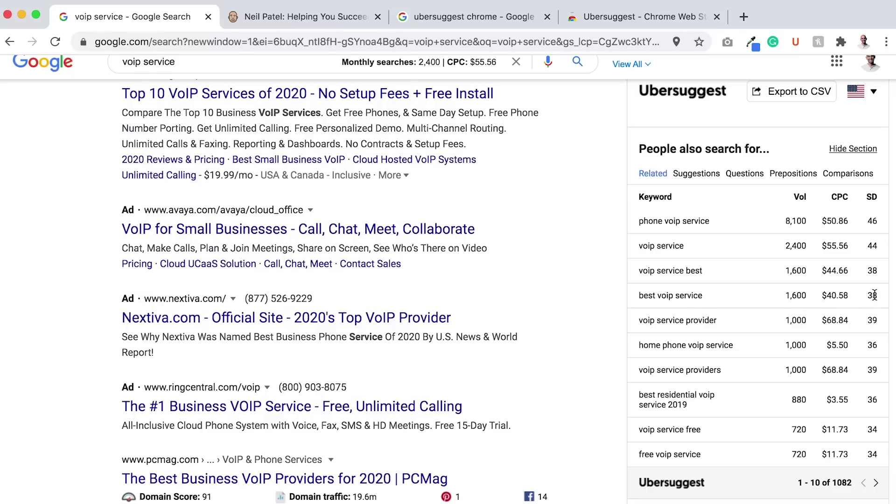
{"action": "scroll", "coordinate": [875, 295], "scroll_direction": "up", "scroll_amount": 3}
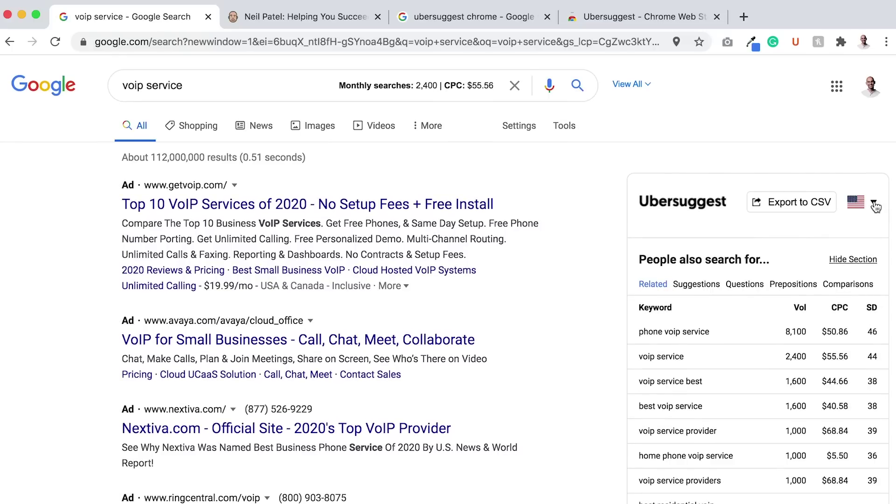
- Keep the preferred search location set to English / United States
{"action": "left_click", "coordinate": [874, 204]}
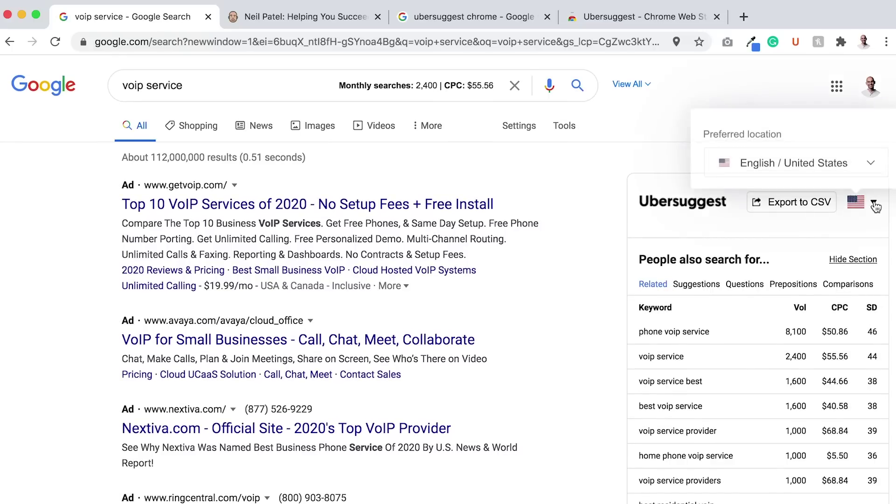
{"action": "left_click", "coordinate": [874, 162]}
{"action": "left_click", "coordinate": [874, 163]}
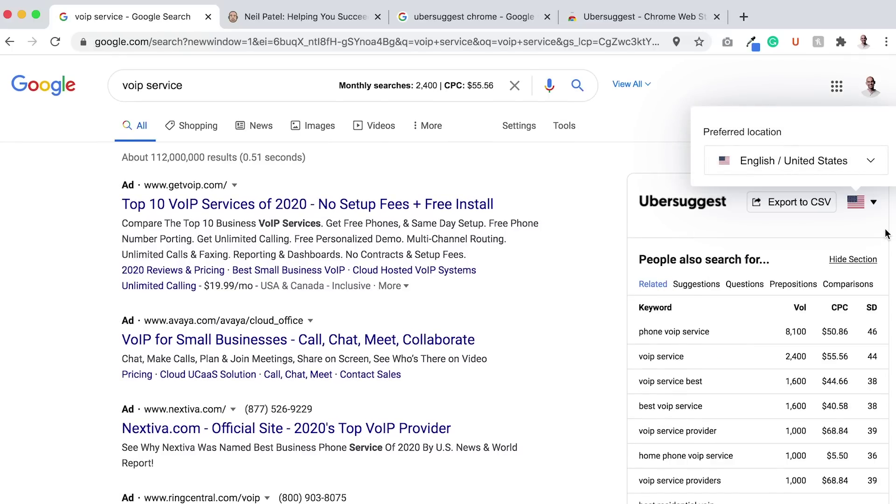
{"action": "scroll", "coordinate": [886, 235], "scroll_direction": "down", "scroll_amount": 10}
{"action": "scroll", "coordinate": [887, 233], "scroll_direction": "down", "scroll_amount": 4}
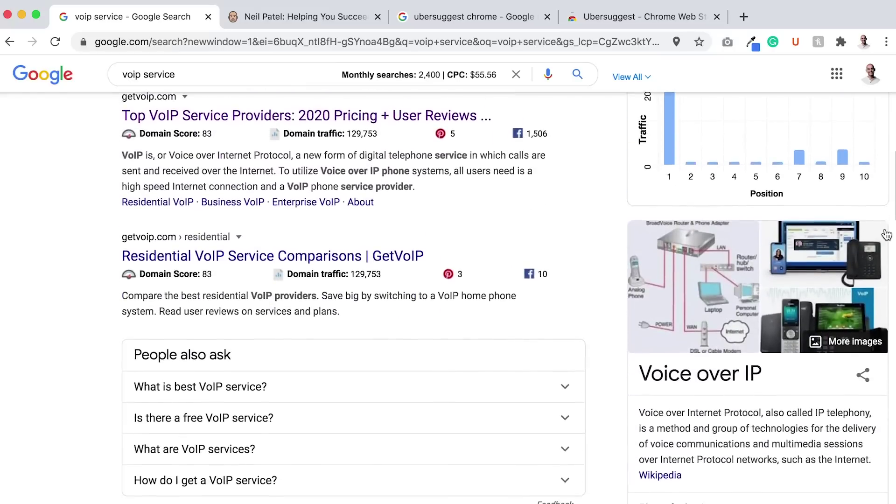
{"action": "scroll", "coordinate": [883, 234], "scroll_direction": "up", "scroll_amount": 5}
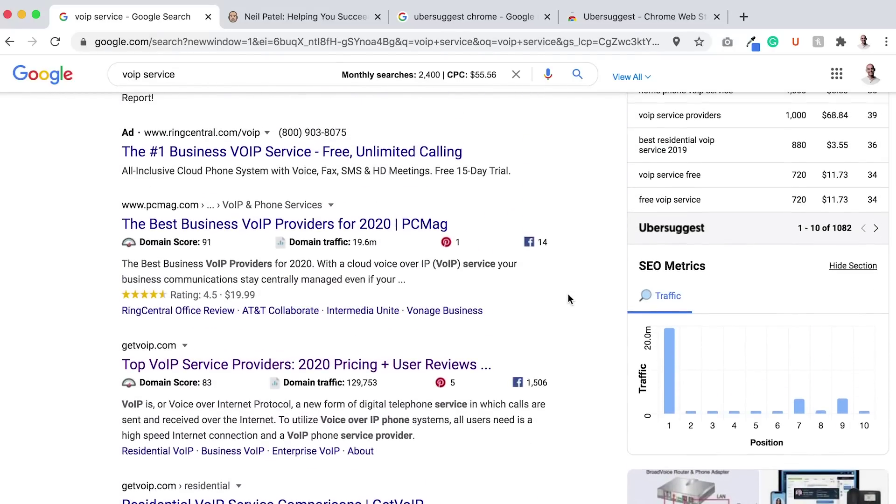
- Review the results further and select Nextiva's long ad-tracking page address
{"action": "scroll", "coordinate": [567, 294], "scroll_direction": "down", "scroll_amount": 12}
{"action": "scroll", "coordinate": [568, 299], "scroll_direction": "down", "scroll_amount": 10}
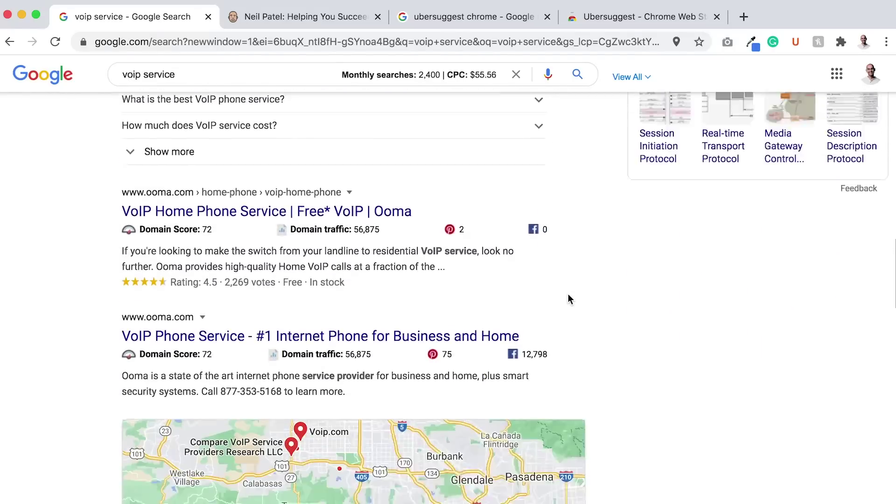
{"action": "scroll", "coordinate": [568, 299], "scroll_direction": "up", "scroll_amount": 20}
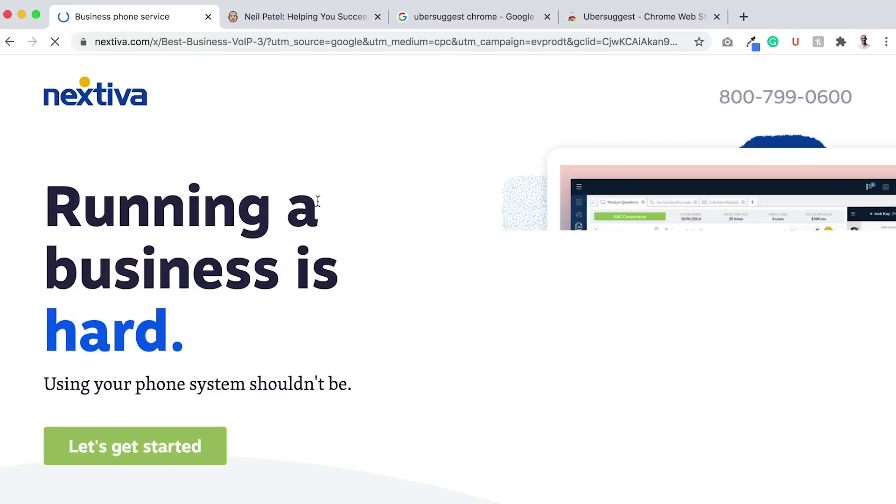
{"action": "left_click", "coordinate": [156, 40]}
- Load the nextiva.com homepage, open Ubersuggest's traffic analysis, and dismiss the Honey popup
{"action": "left_click", "coordinate": [429, 100]}
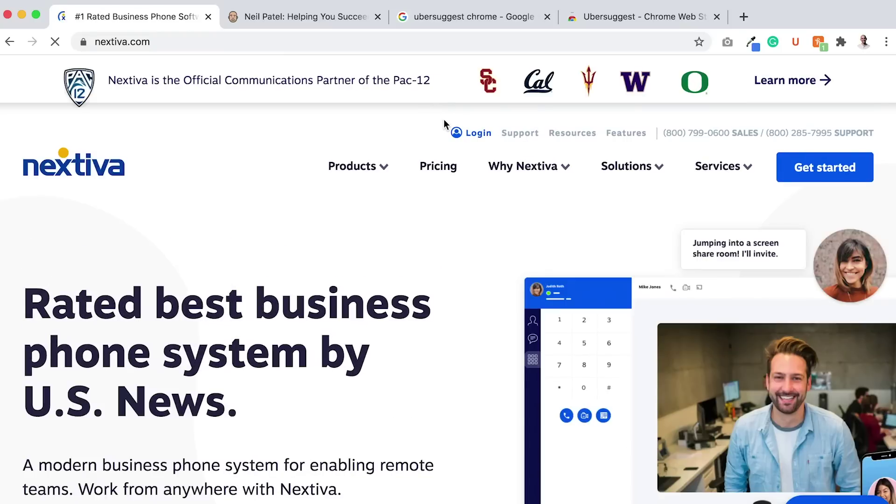
{"action": "left_click", "coordinate": [796, 43]}
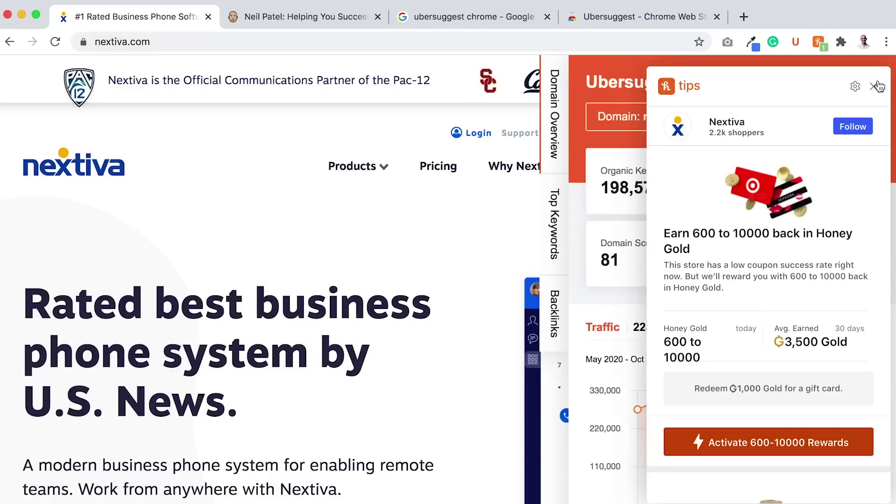
{"action": "left_click", "coordinate": [875, 87]}
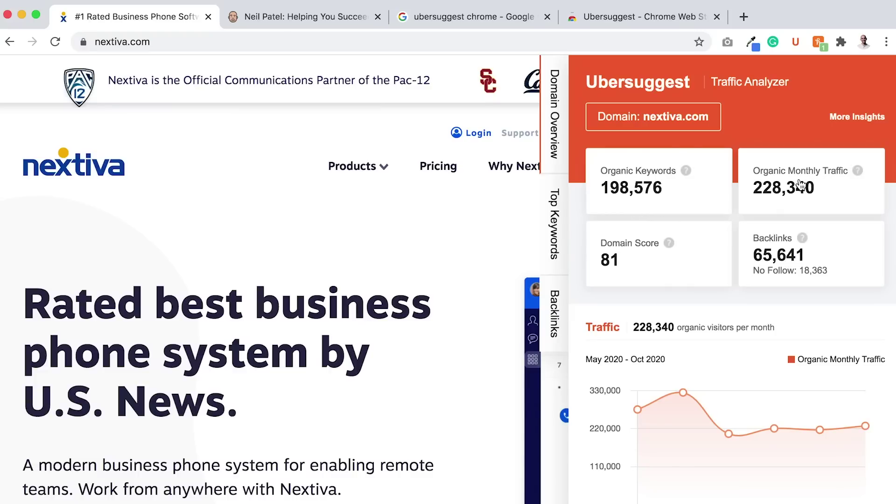
- Expand the United States top pages and show all keywords for the UK-calling blog page
{"action": "scroll", "coordinate": [802, 218], "scroll_direction": "down", "scroll_amount": 4}
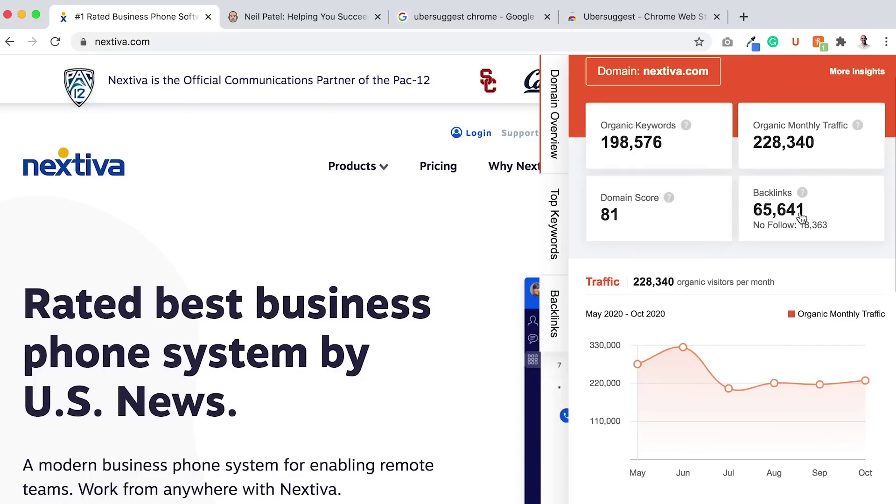
{"action": "scroll", "coordinate": [802, 218], "scroll_direction": "down", "scroll_amount": 3}
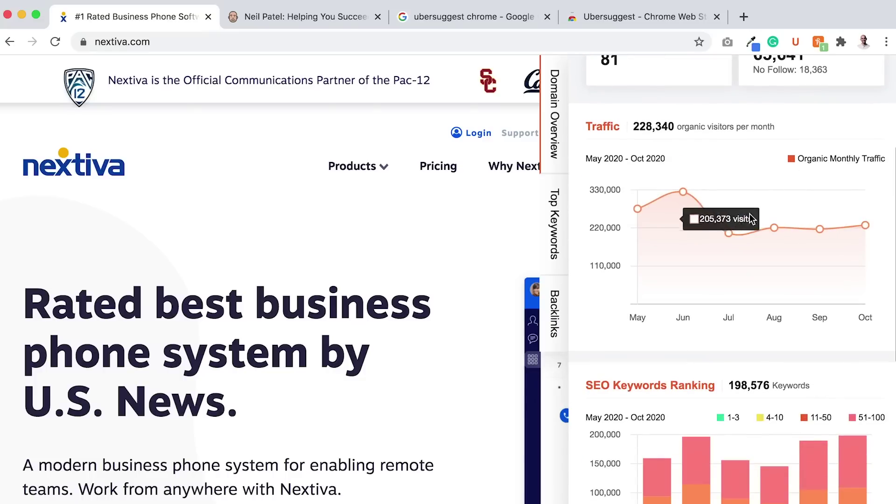
{"action": "scroll", "coordinate": [851, 227], "scroll_direction": "down", "scroll_amount": 3}
{"action": "scroll", "coordinate": [849, 229], "scroll_direction": "down", "scroll_amount": 2}
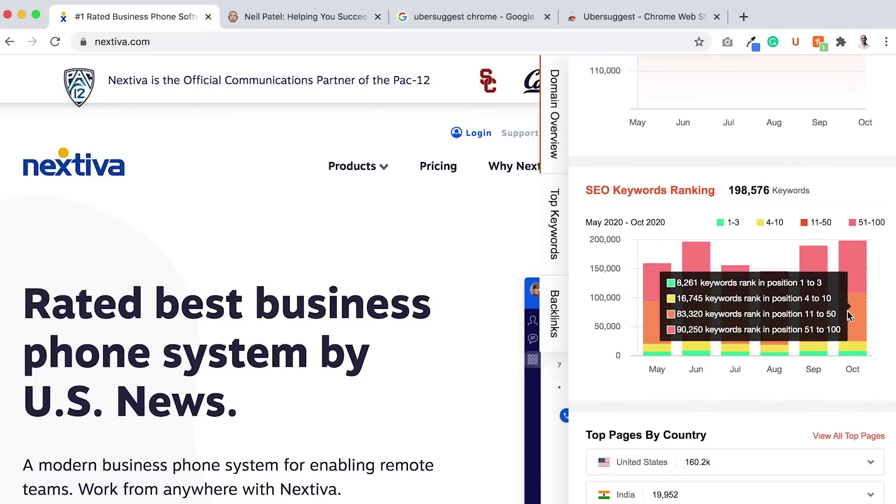
{"action": "scroll", "coordinate": [848, 315], "scroll_direction": "down", "scroll_amount": 4}
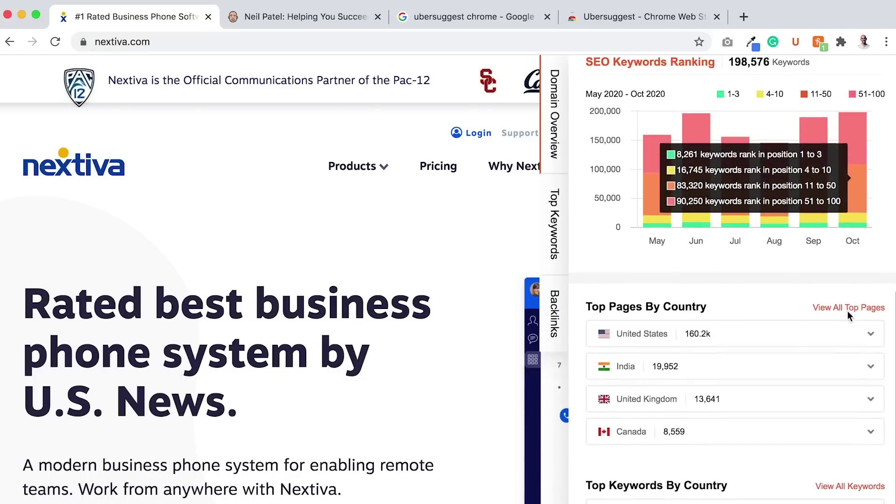
{"action": "left_click", "coordinate": [871, 335]}
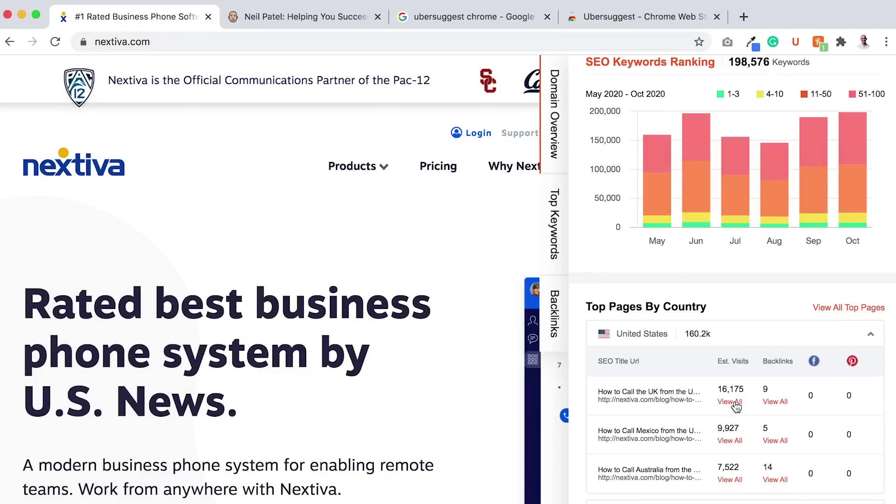
{"action": "left_click", "coordinate": [730, 402]}
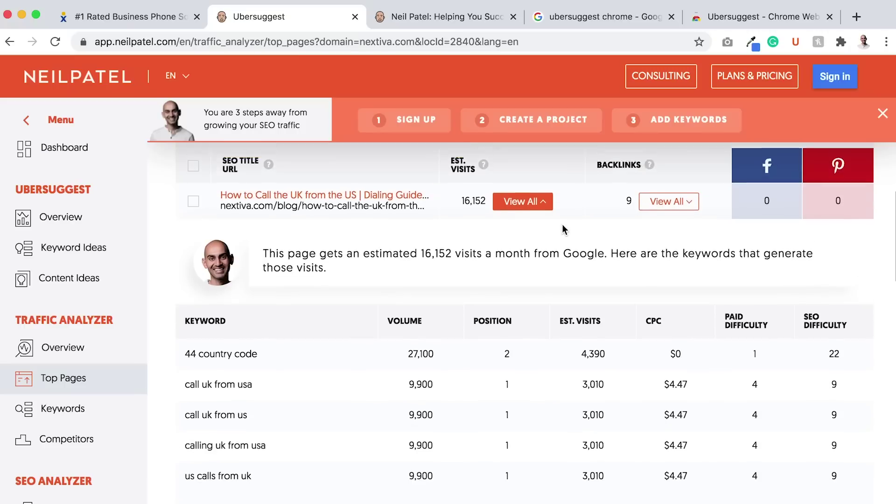
- Collapse the UK calling page's keyword list
{"action": "scroll", "coordinate": [562, 229], "scroll_direction": "up", "scroll_amount": 1}
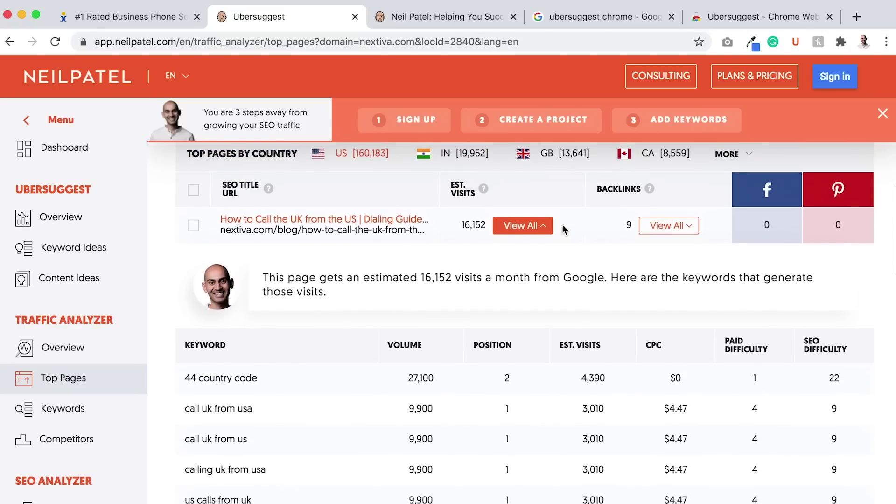
{"action": "scroll", "coordinate": [249, 394], "scroll_direction": "up", "scroll_amount": 1}
{"action": "scroll", "coordinate": [249, 393], "scroll_direction": "down", "scroll_amount": 1}
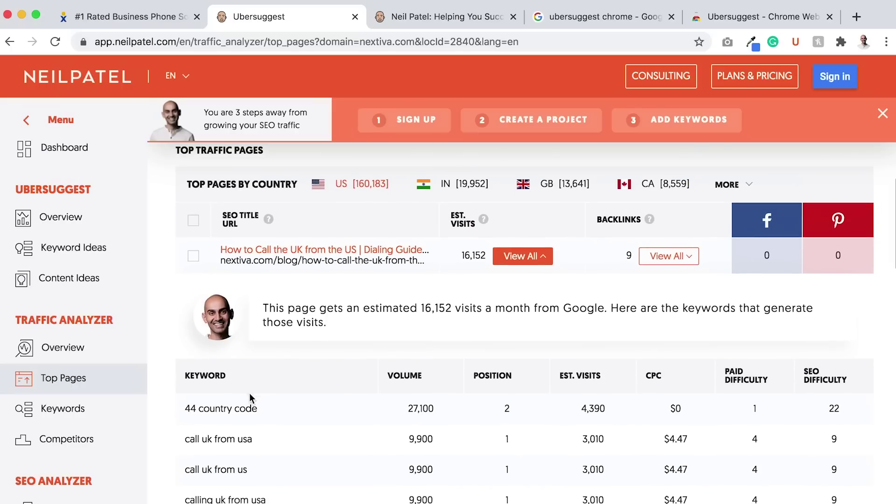
{"action": "left_click", "coordinate": [533, 255]}
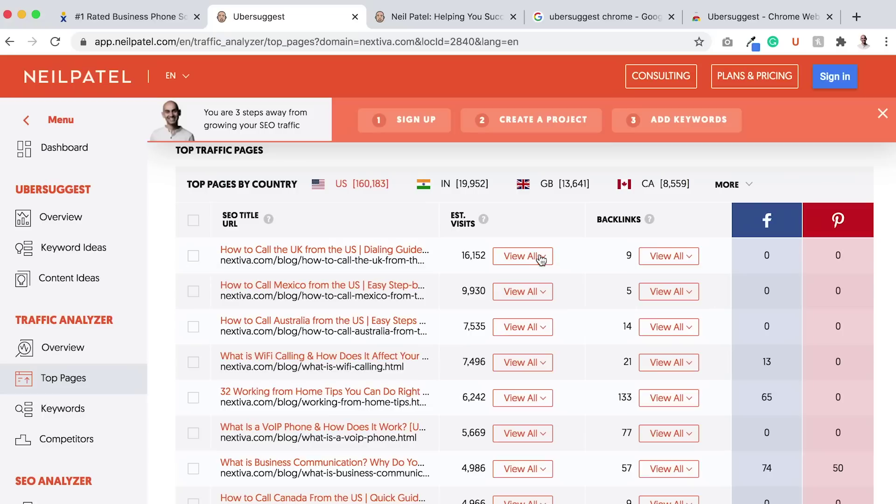
- Review the Mexico calling page's keywords, collapse them, and return to the nextiva.com tab
{"action": "left_click", "coordinate": [540, 293]}
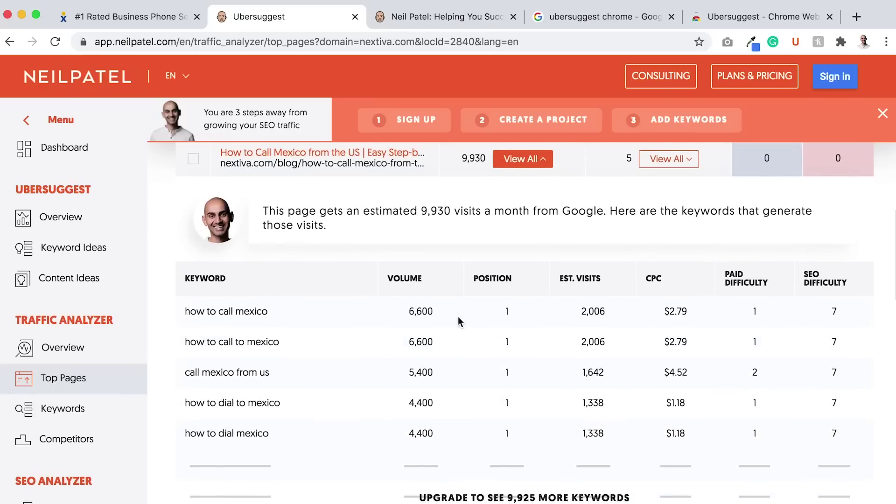
{"action": "scroll", "coordinate": [460, 317], "scroll_direction": "up", "scroll_amount": 2}
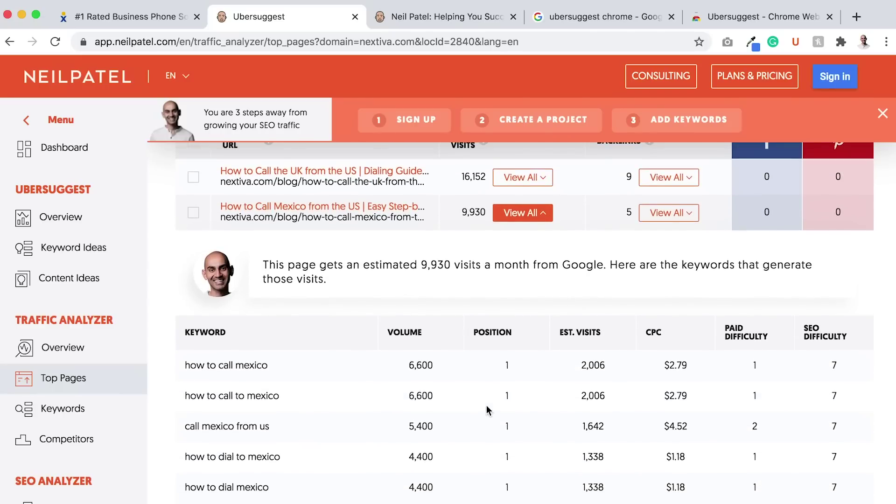
{"action": "left_click", "coordinate": [539, 213]}
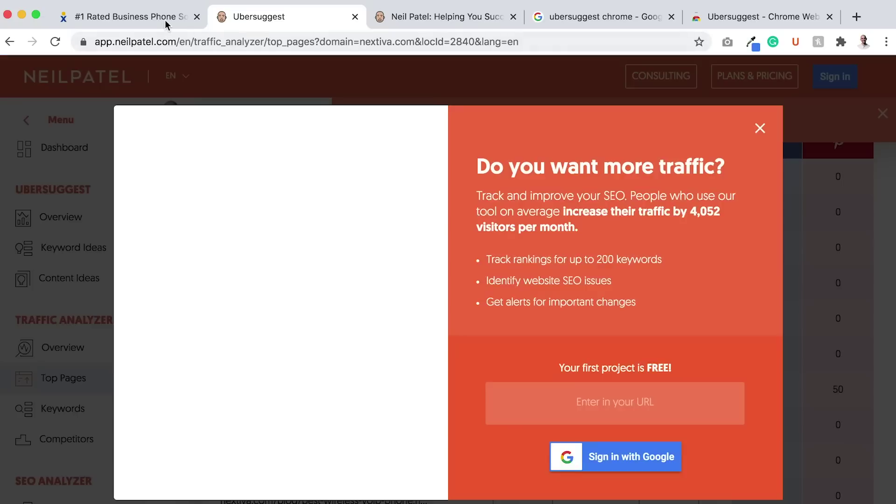
{"action": "left_click", "coordinate": [166, 22]}
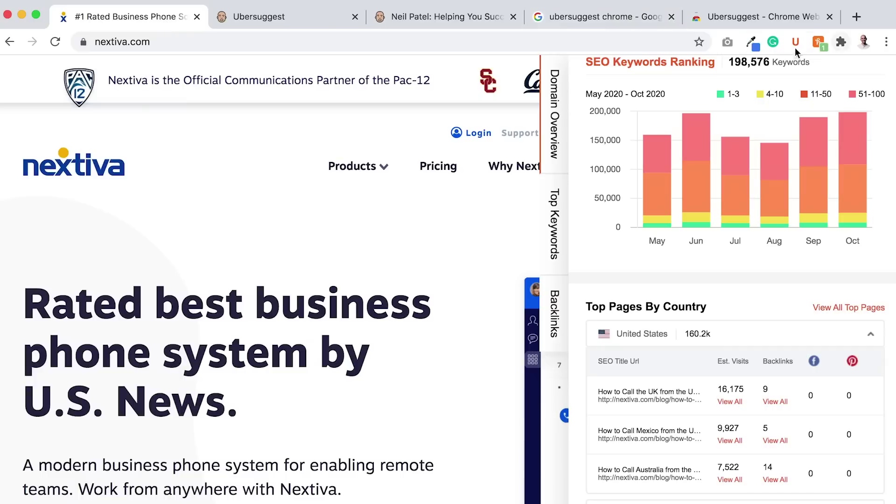
- Show nextiva.com's Top Keywords table, led by 'voip phone' (22,200 volume, position 1)
{"action": "left_click", "coordinate": [555, 225]}
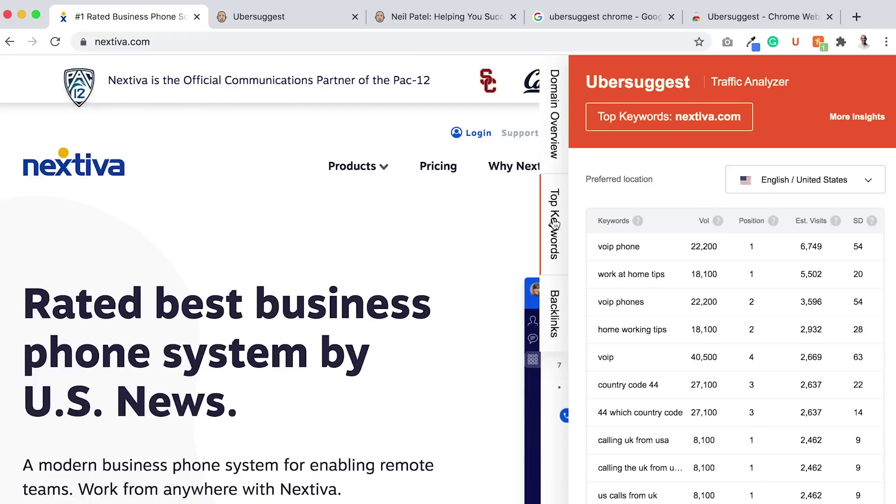
{"action": "scroll", "coordinate": [751, 271], "scroll_direction": "down", "scroll_amount": 2}
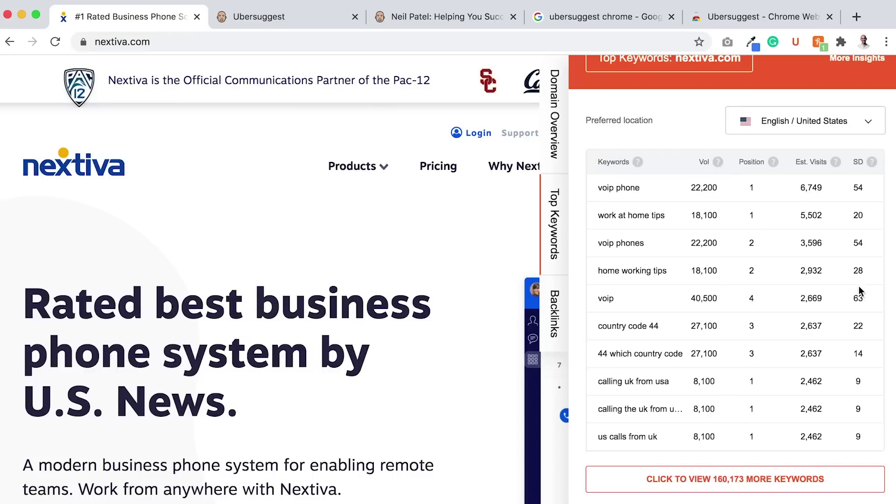
{"action": "scroll", "coordinate": [861, 291], "scroll_direction": "down", "scroll_amount": 2}
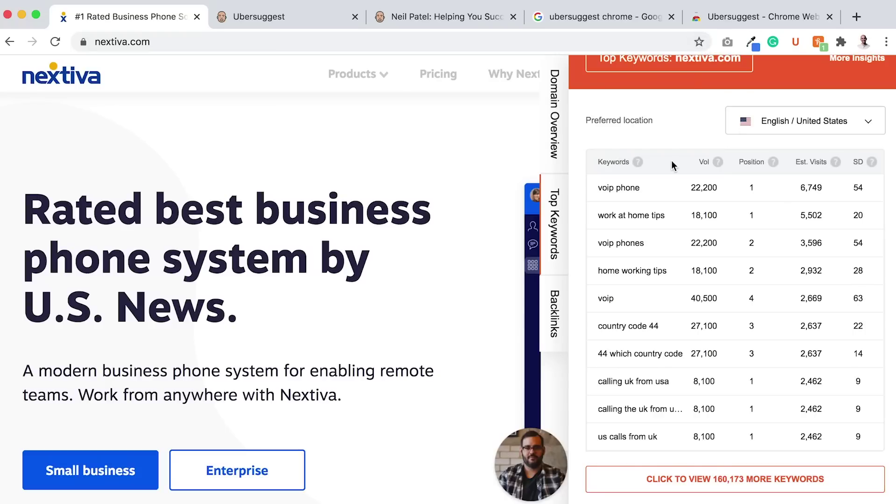
- Switch to the Ubersuggest web app and dismiss the more-traffic sign-up popup
{"action": "left_click", "coordinate": [309, 23]}
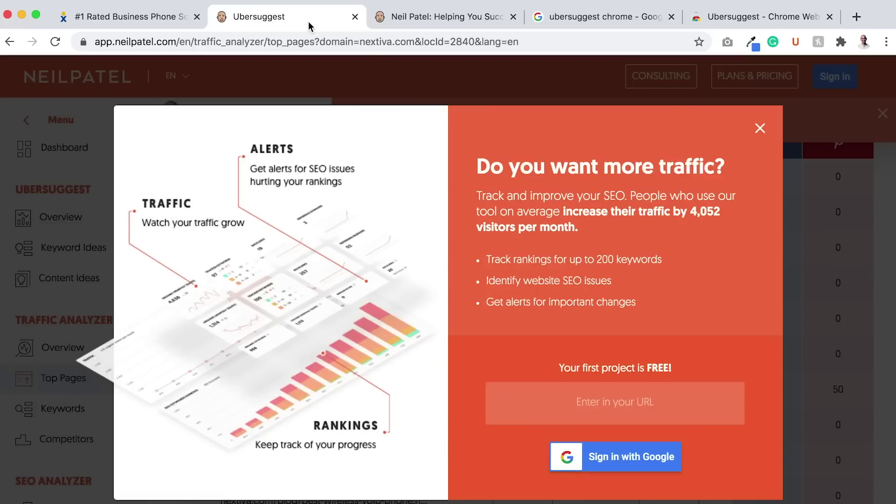
{"action": "left_click", "coordinate": [760, 129]}
{"action": "scroll", "coordinate": [399, 294], "scroll_direction": "up", "scroll_amount": 3}
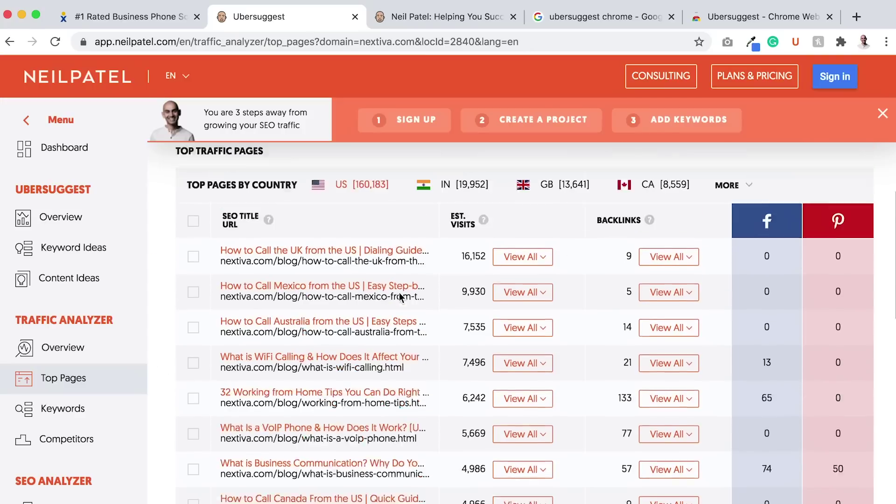